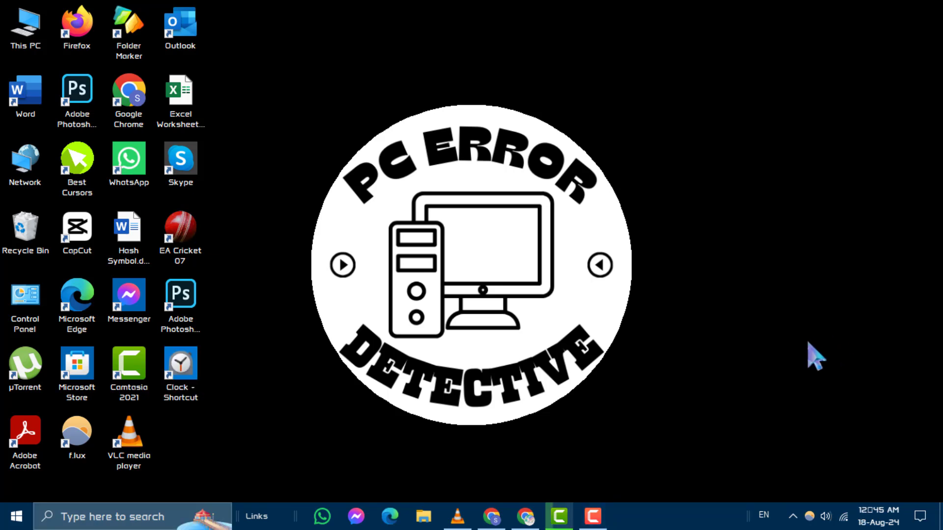
- Launch Windows Settings from the Start button's quick-access menu
right_click(17, 517)
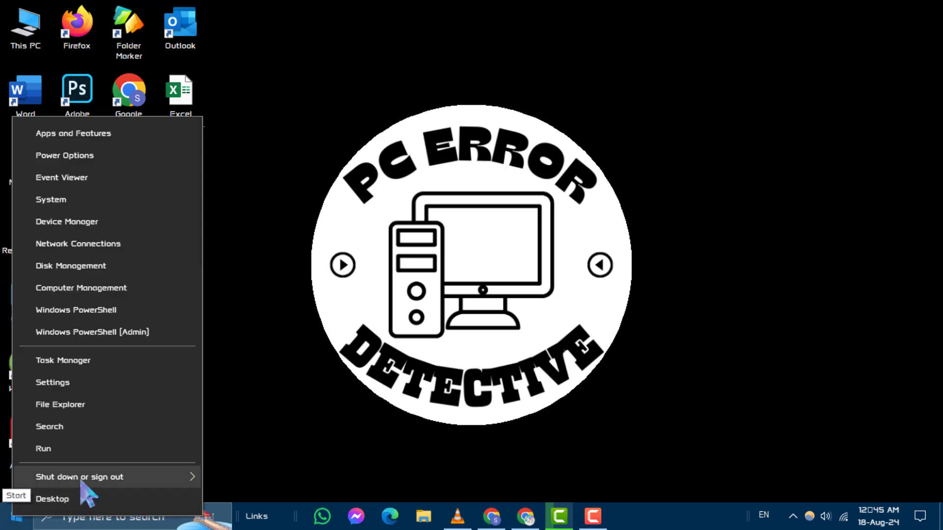
click(133, 395)
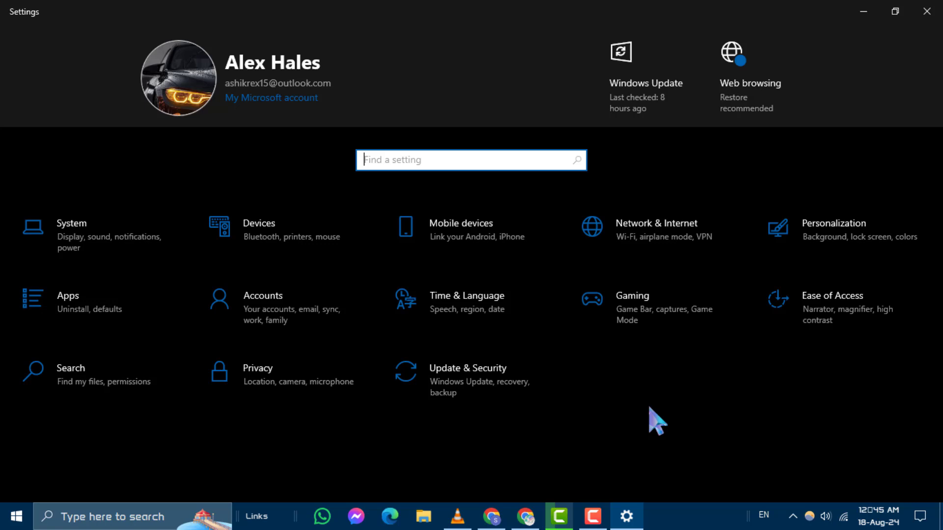
- Go to Devices and show the Mouse settings page
click(234, 230)
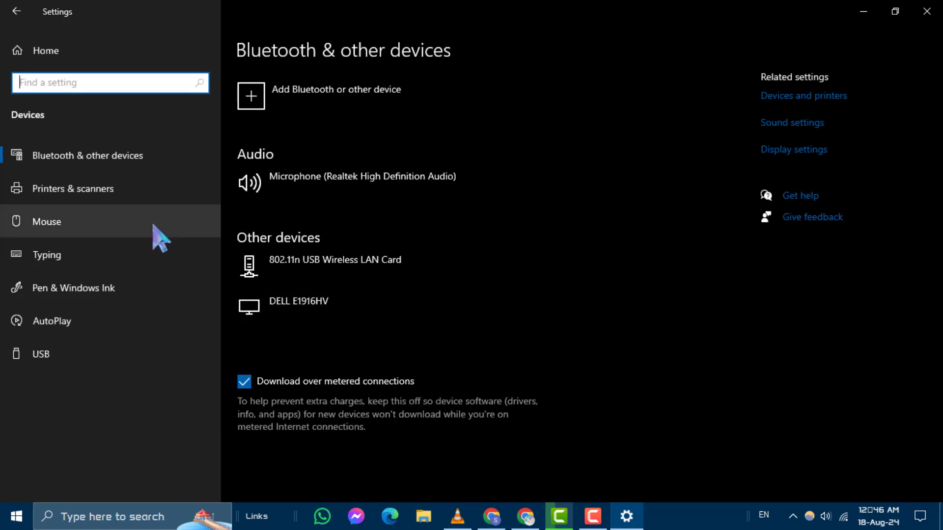
click(124, 234)
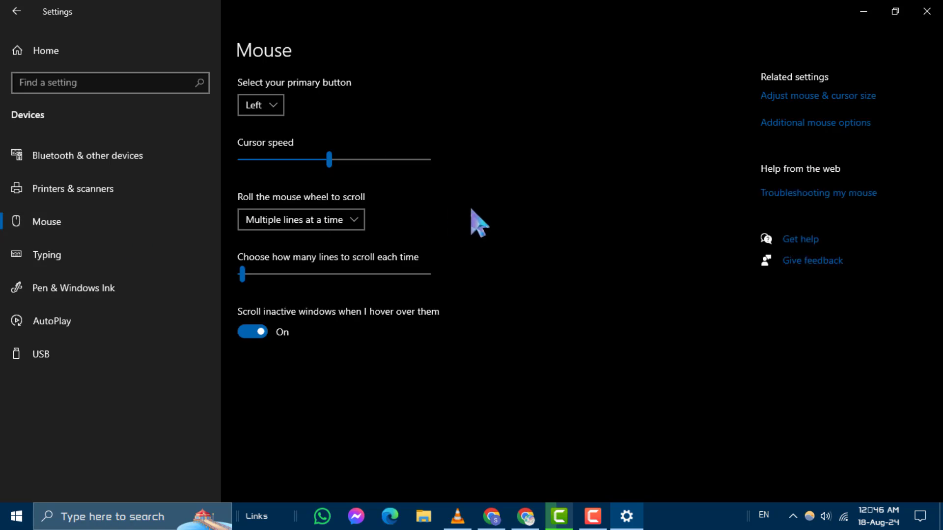
- In Mouse Properties Buttons tab, turn on ClickLock and confirm with OK
click(825, 126)
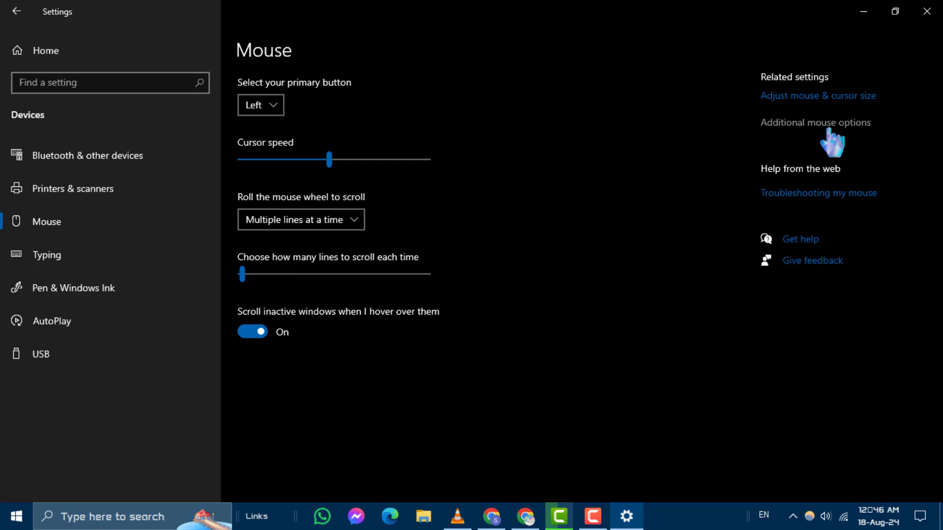
mouse_move(310, 118)
mouse_down()
mouse_move(657, 104)
mouse_move(625, 103)
mouse_up()
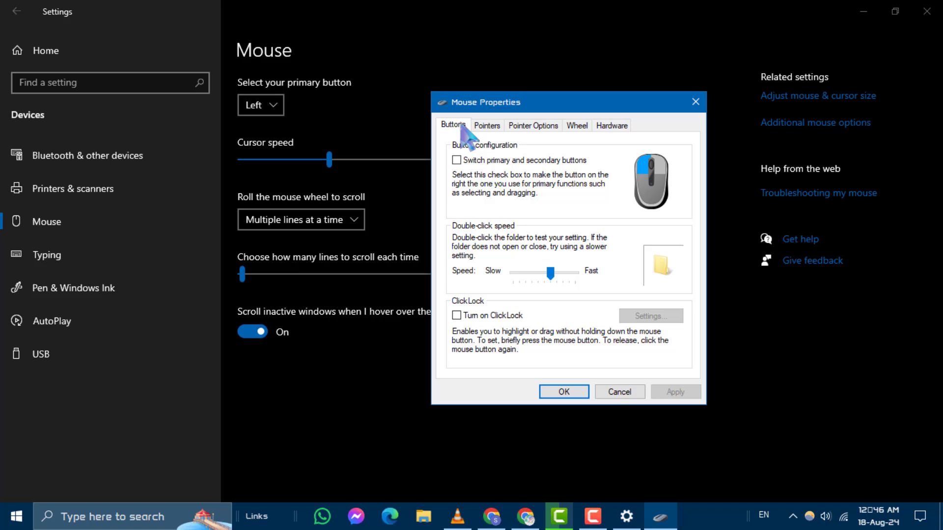
click(457, 315)
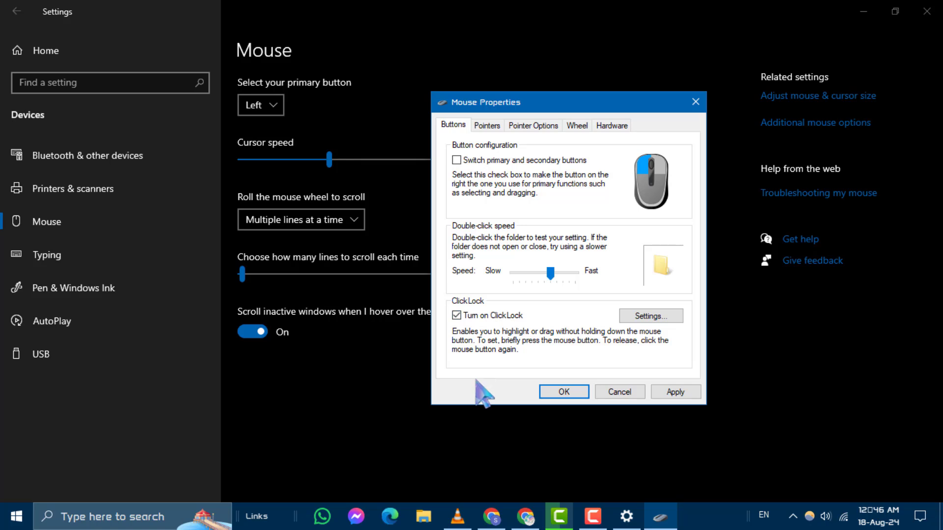
click(564, 392)
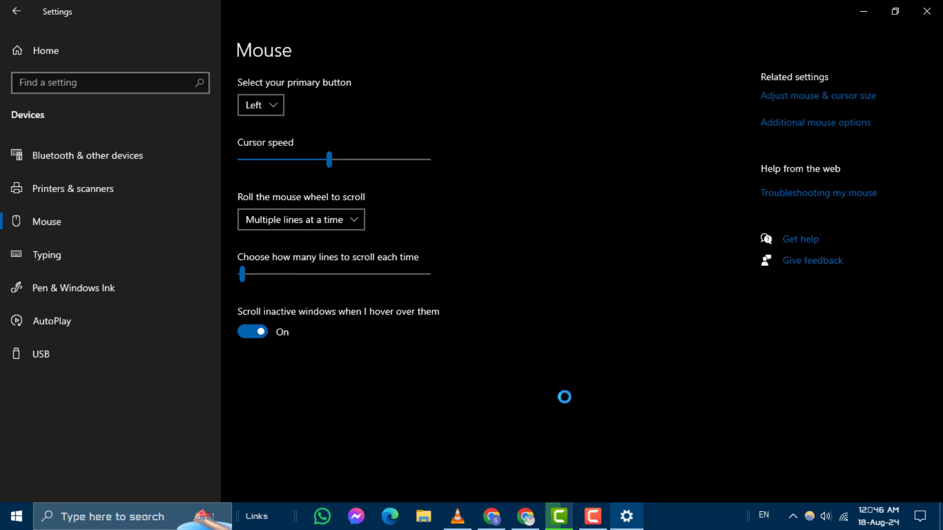
click(593, 516)
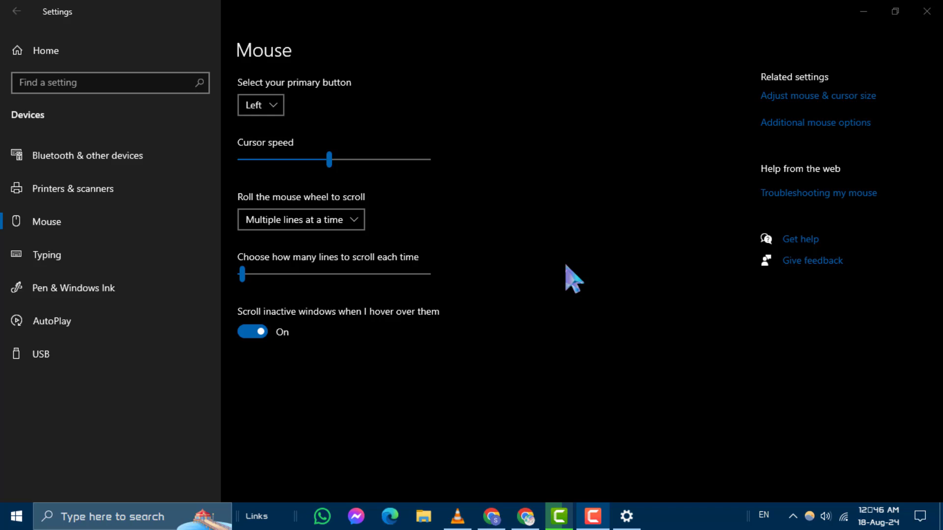